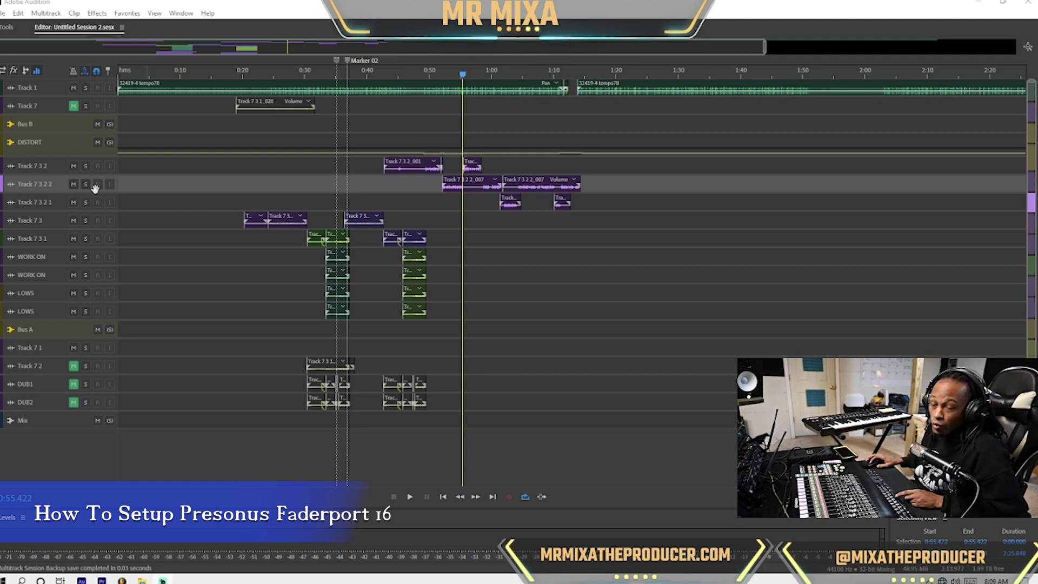
Open the Control Surface page of Audition's Preferences.
click(19, 13)
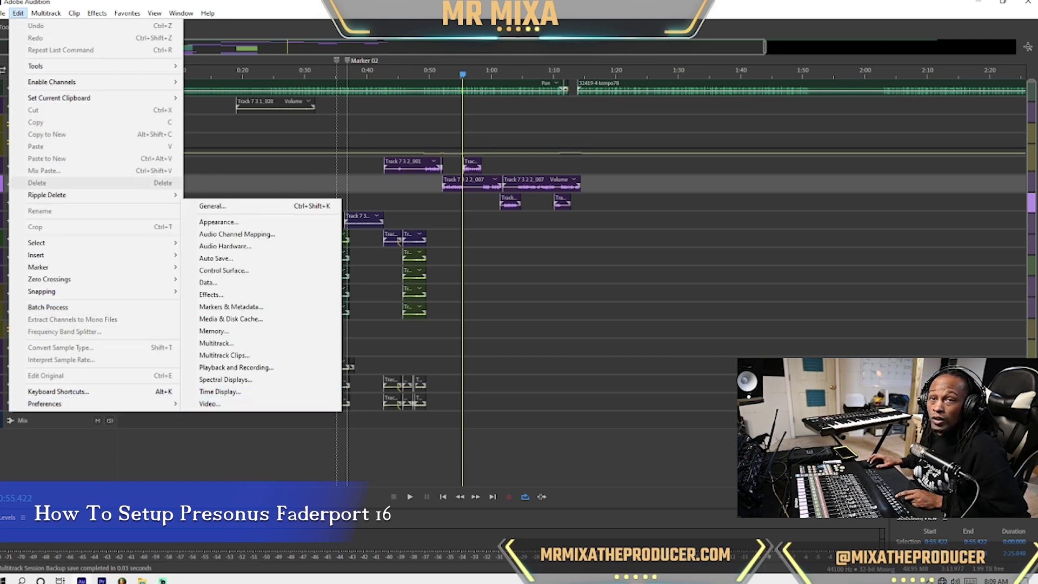
mouse_move(3, 13)
mouse_move(162, 405)
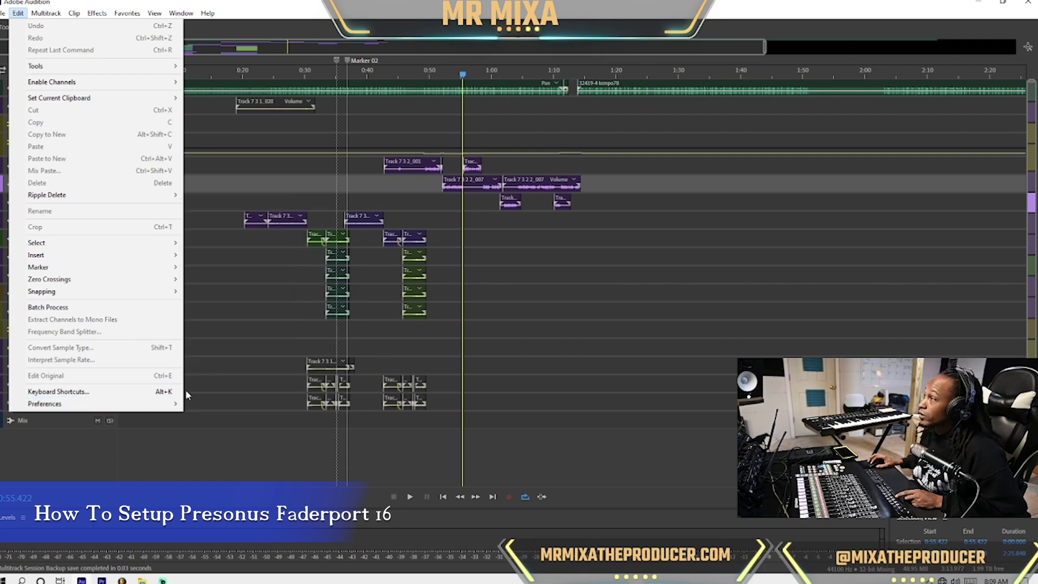
click(254, 270)
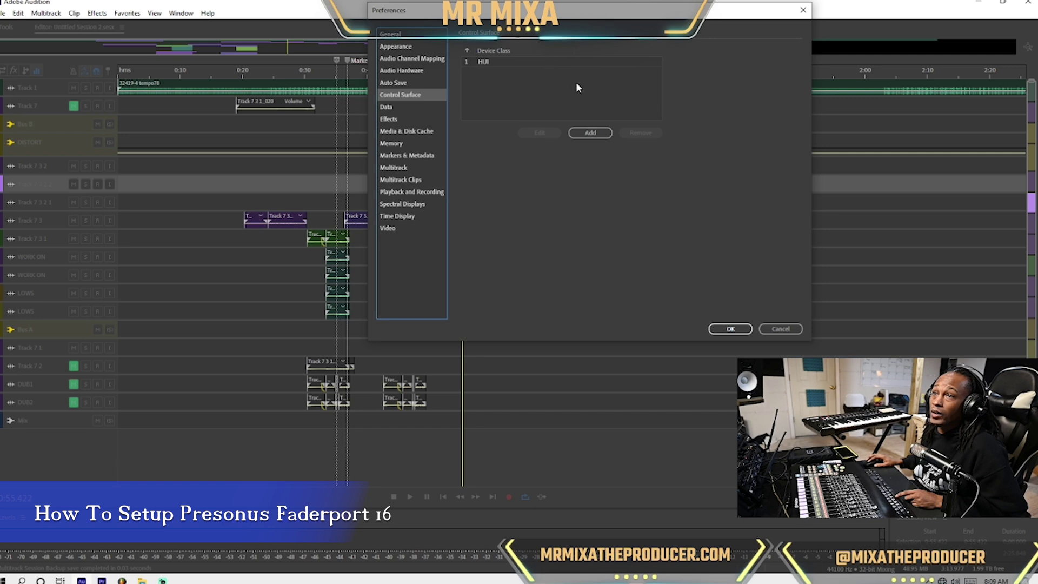
Remove the existing HUI device entry and move the Preferences dialog left.
click(516, 64)
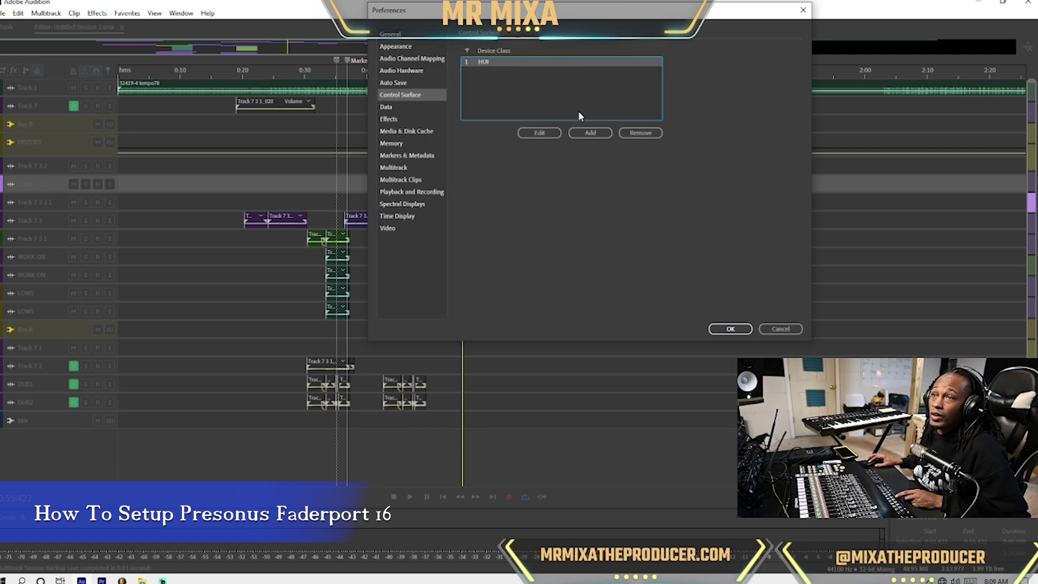
click(639, 133)
drag(581, 15, 341, 67)
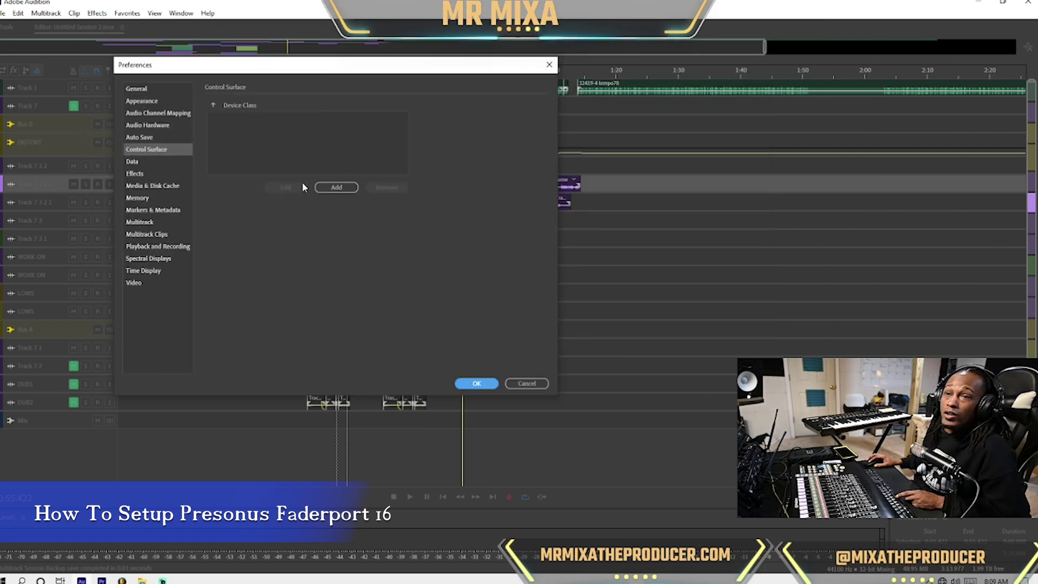
Add a control surface with device class HUI and open its settings, showing two Mackie HUI entries.
click(336, 188)
drag(342, 186, 364, 100)
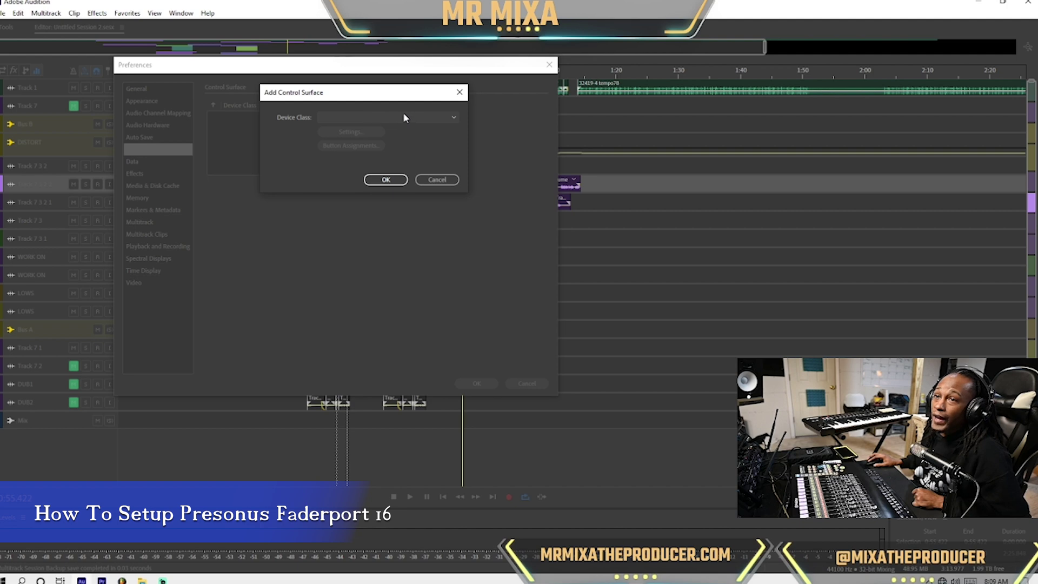
click(442, 118)
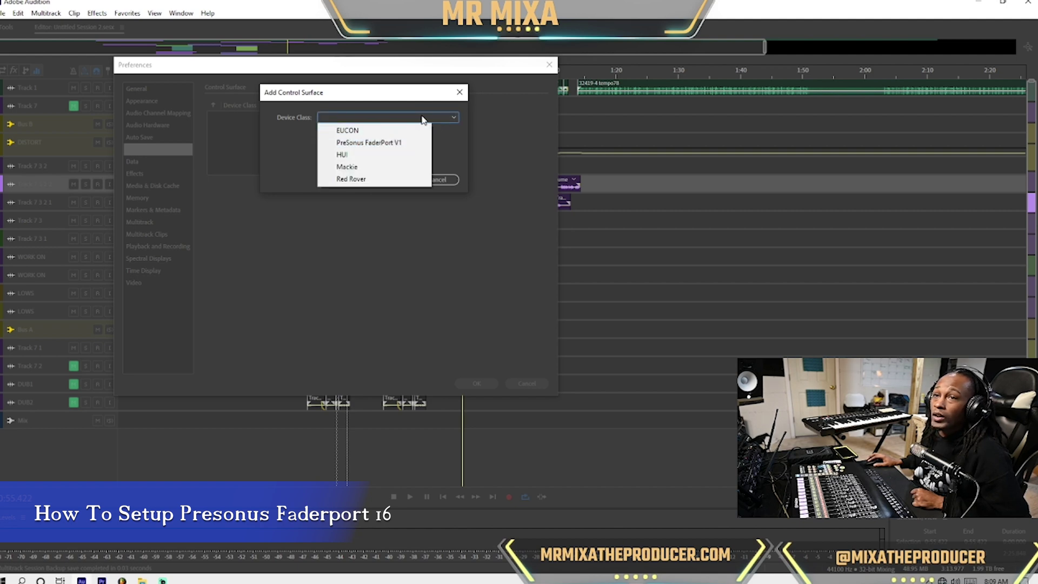
click(366, 155)
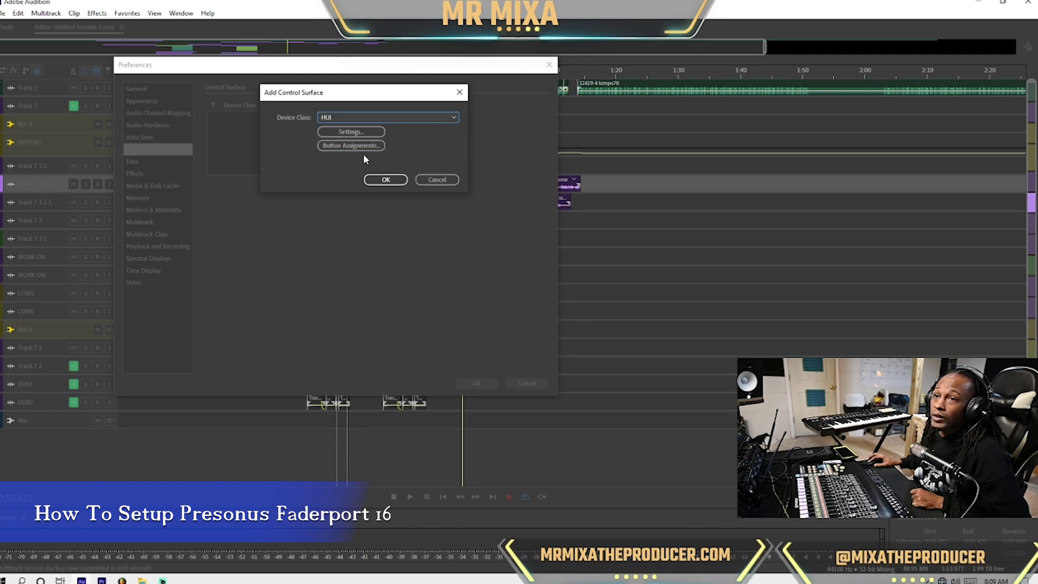
click(361, 133)
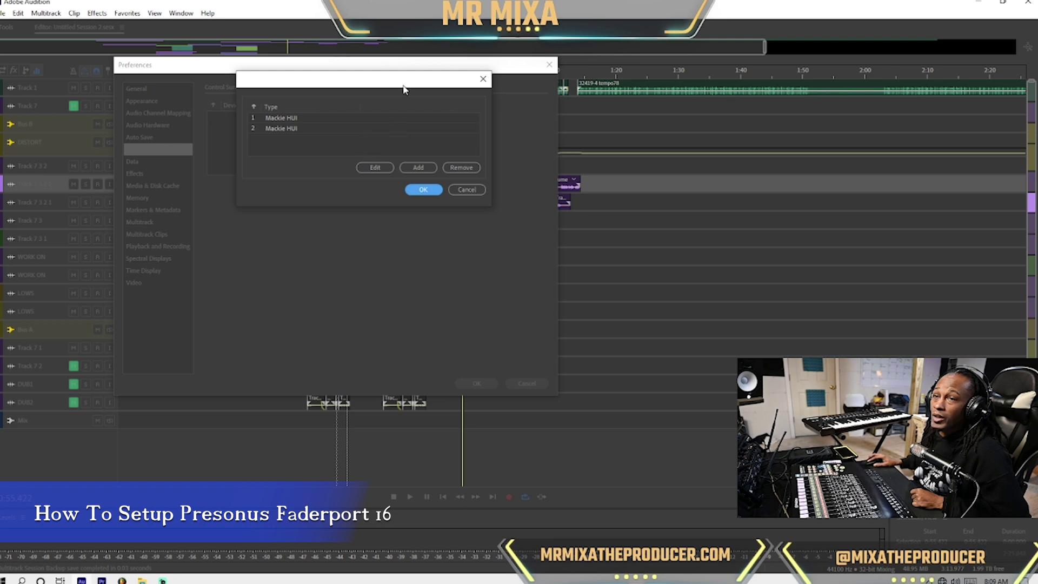
drag(413, 80, 374, 101)
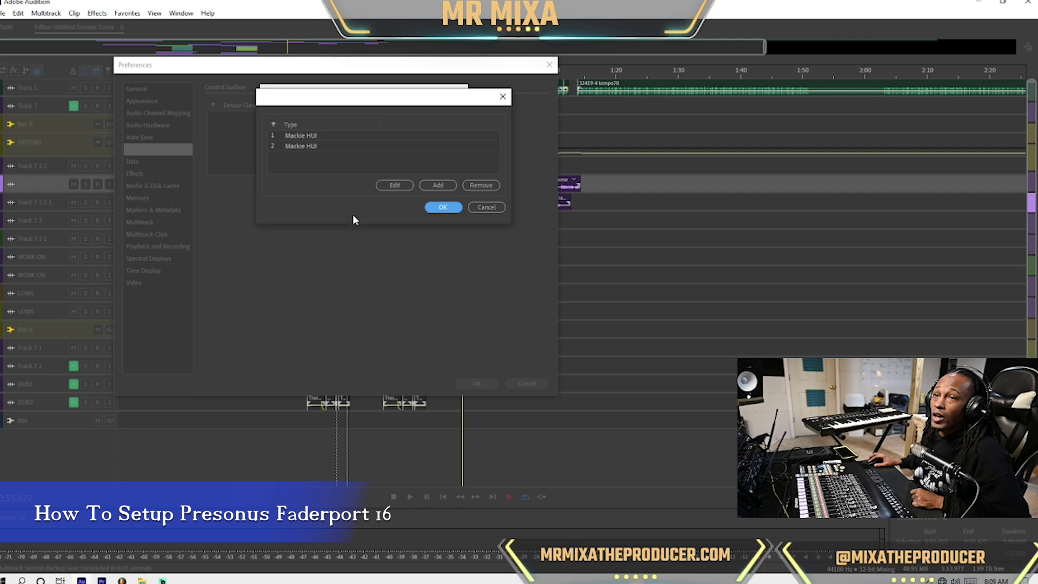
Remove both existing Mackie HUI entries from the HUI setup list.
click(310, 146)
click(480, 185)
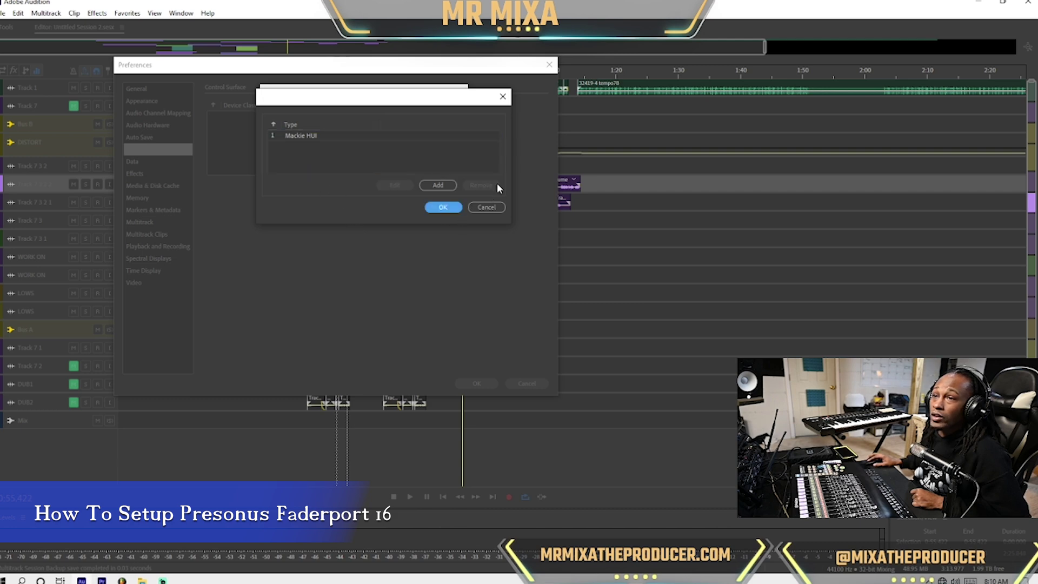
click(300, 135)
click(480, 185)
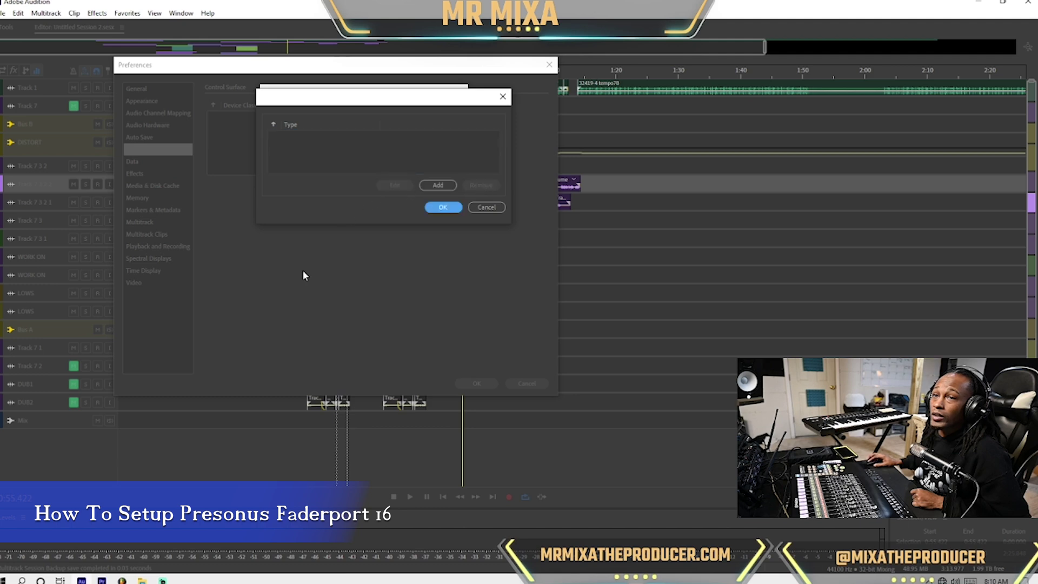
Add a new Mackie HUI entry using PreSonus FP16 for MIDI input and output.
click(437, 185)
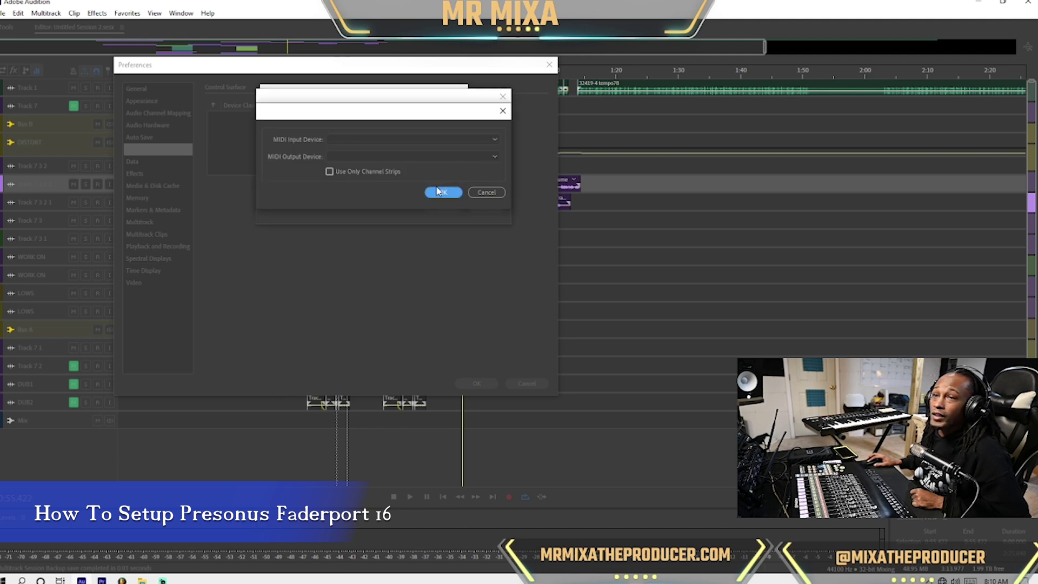
click(487, 142)
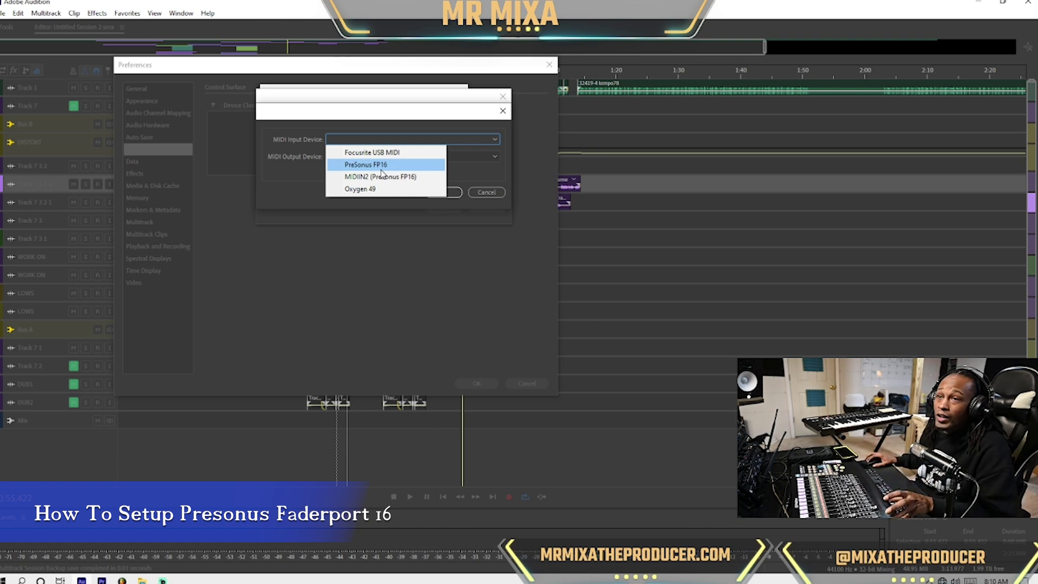
click(381, 168)
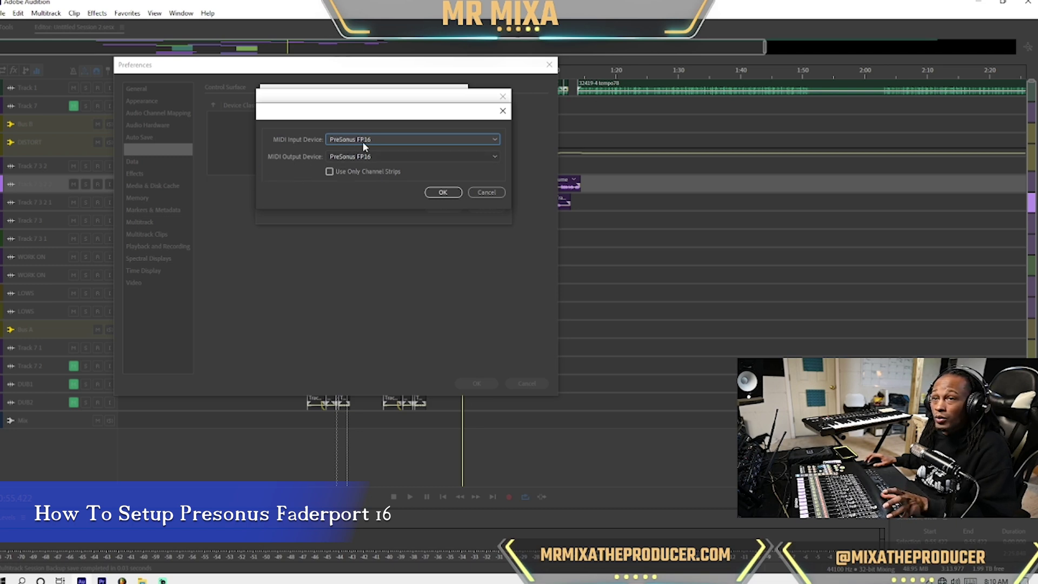
click(459, 195)
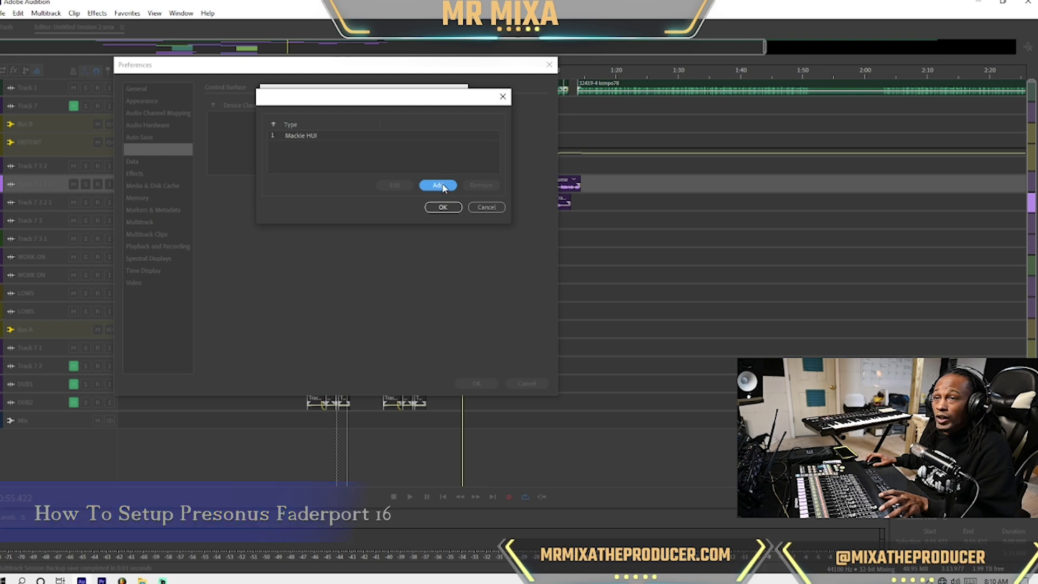
Add a second Mackie HUI entry with MIDIIN2 (PreSonus FP16) input and MIDIOUT2 (PreSonus FP16) output.
click(443, 187)
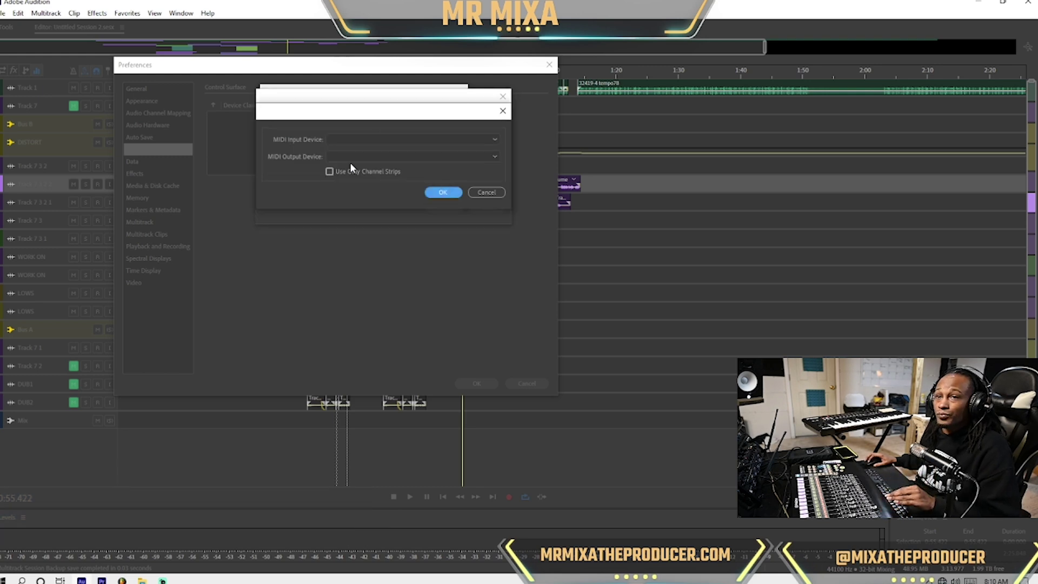
click(484, 142)
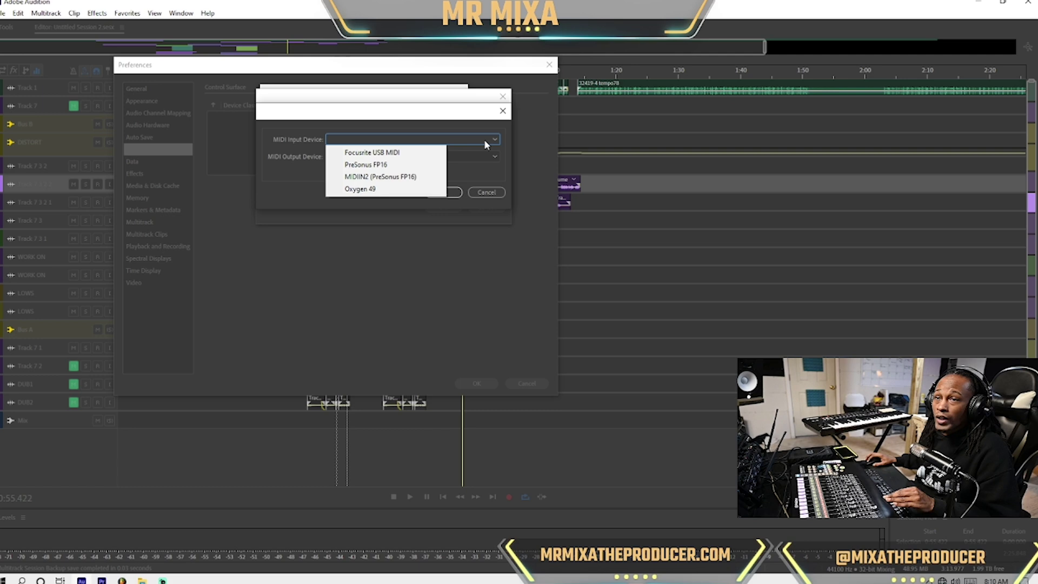
click(413, 182)
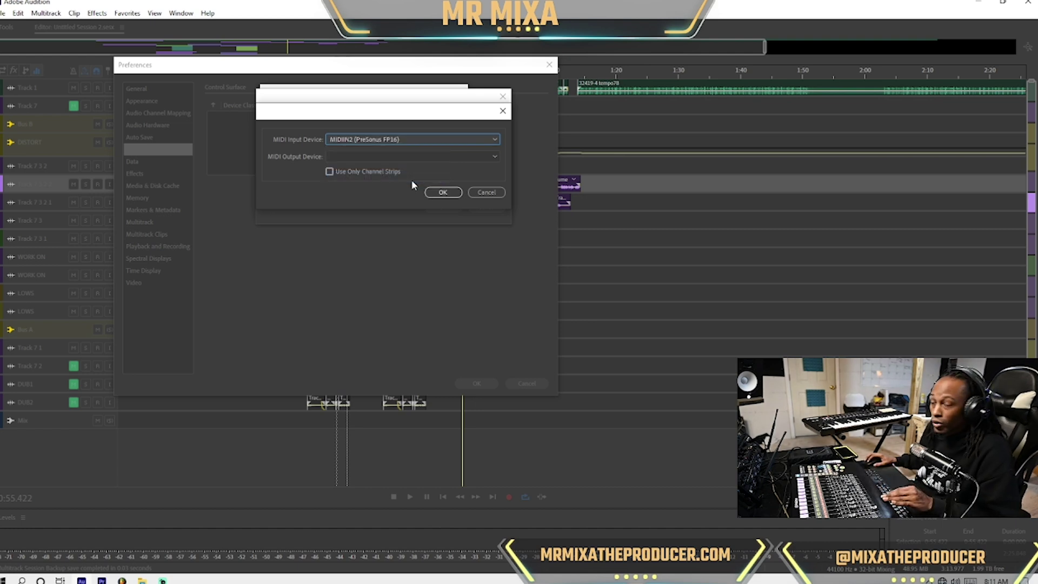
click(373, 156)
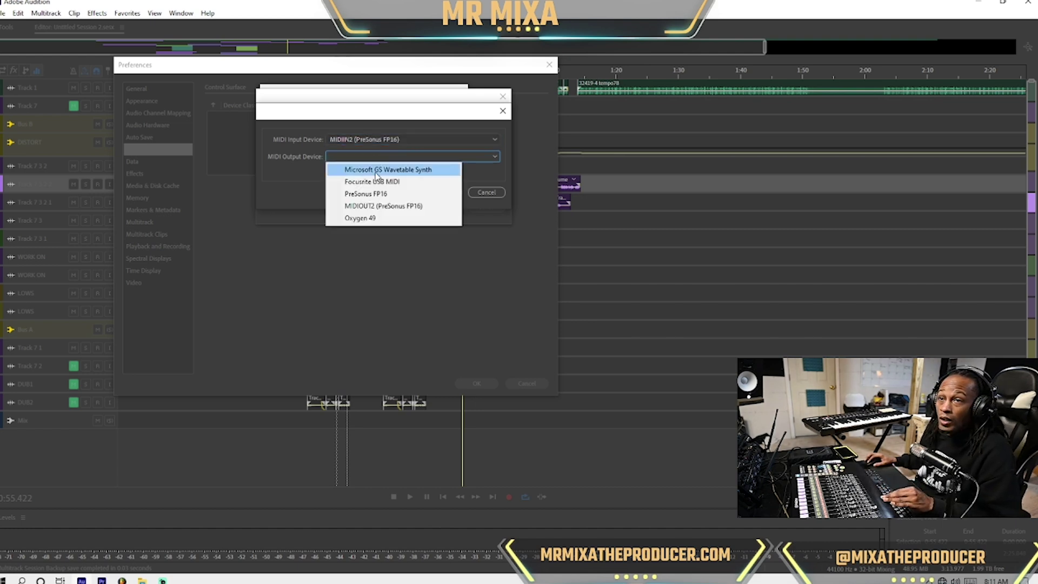
click(400, 211)
click(443, 193)
Verify the port settings of both Mackie HUI entries.
double_click(316, 135)
click(443, 193)
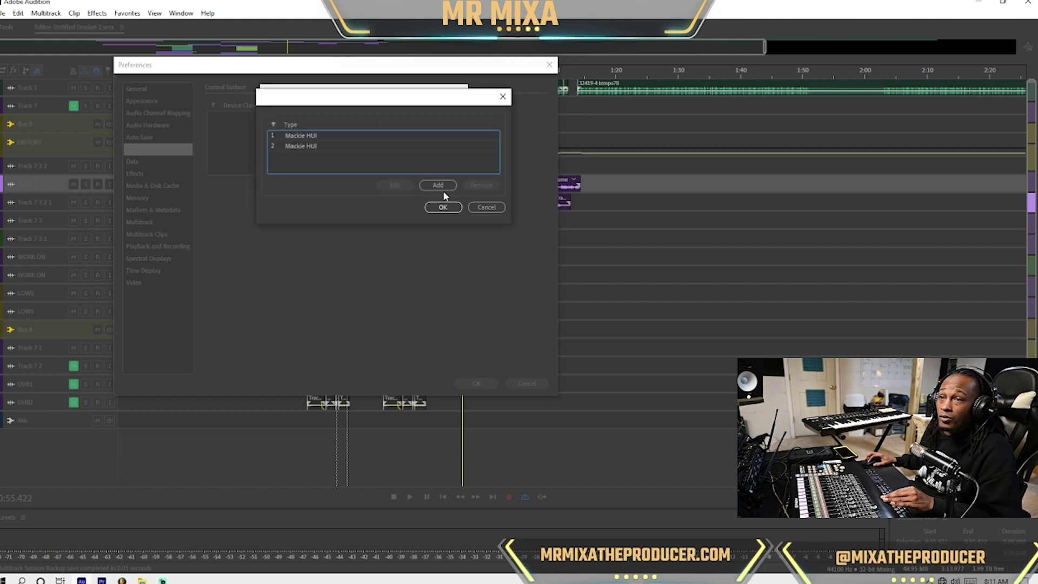
click(295, 147)
double_click(295, 150)
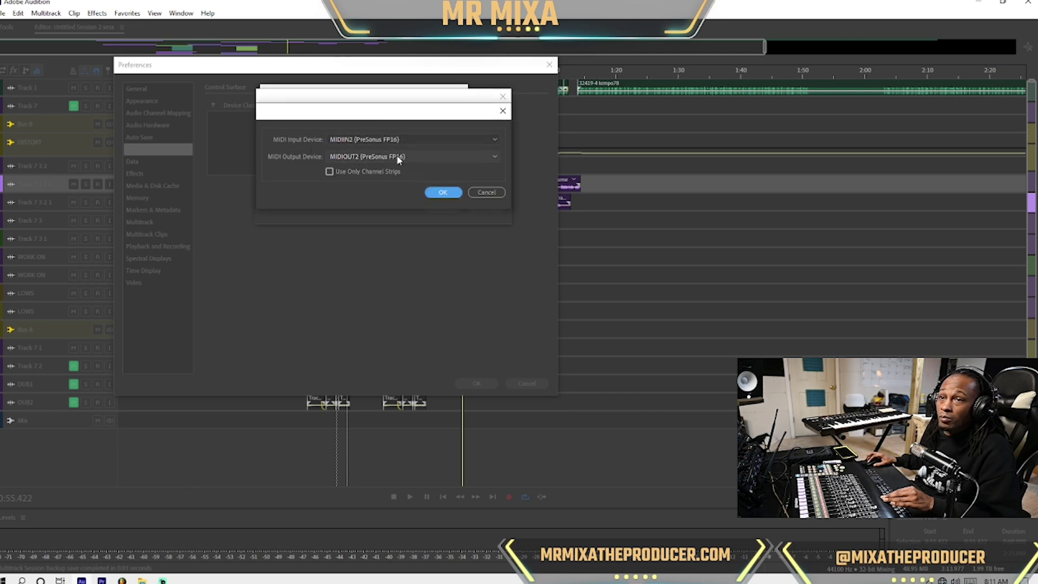
click(452, 192)
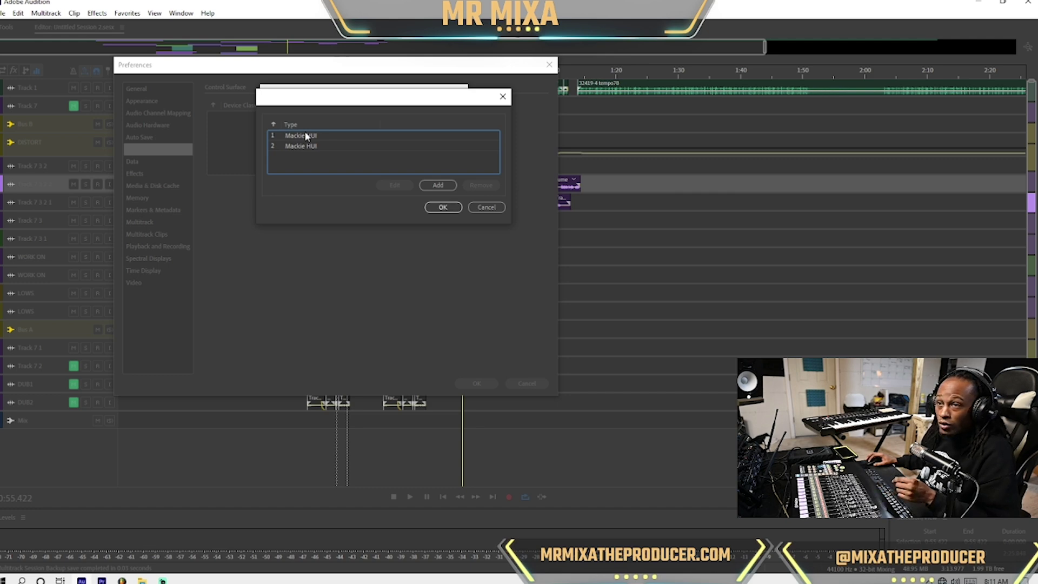
Accept the Mackie HUI list and unchanged button assignments, adding HUI as control surface device 1.
click(448, 208)
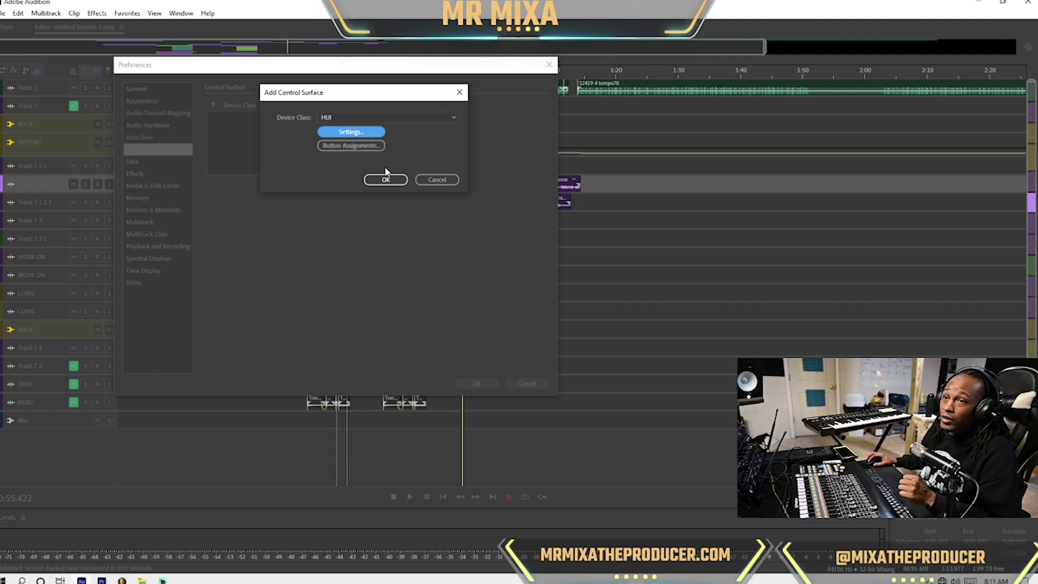
click(349, 147)
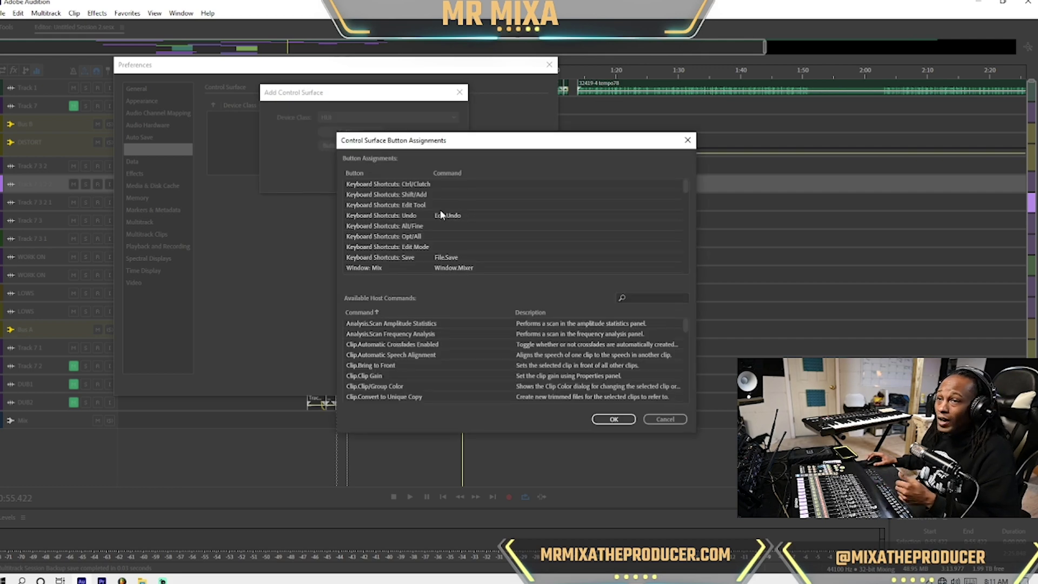
scroll(393, 234, up, 1)
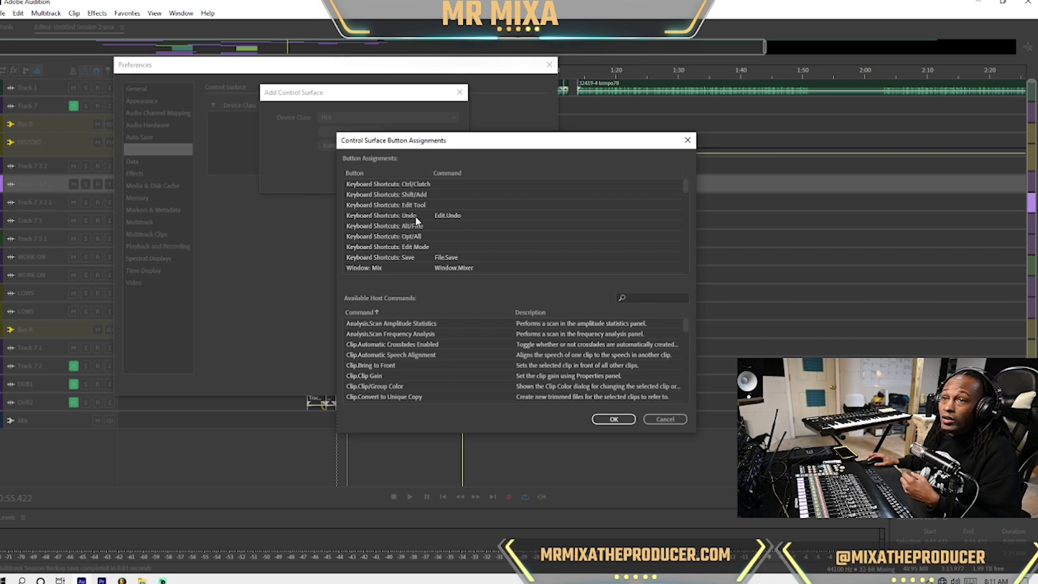
click(614, 419)
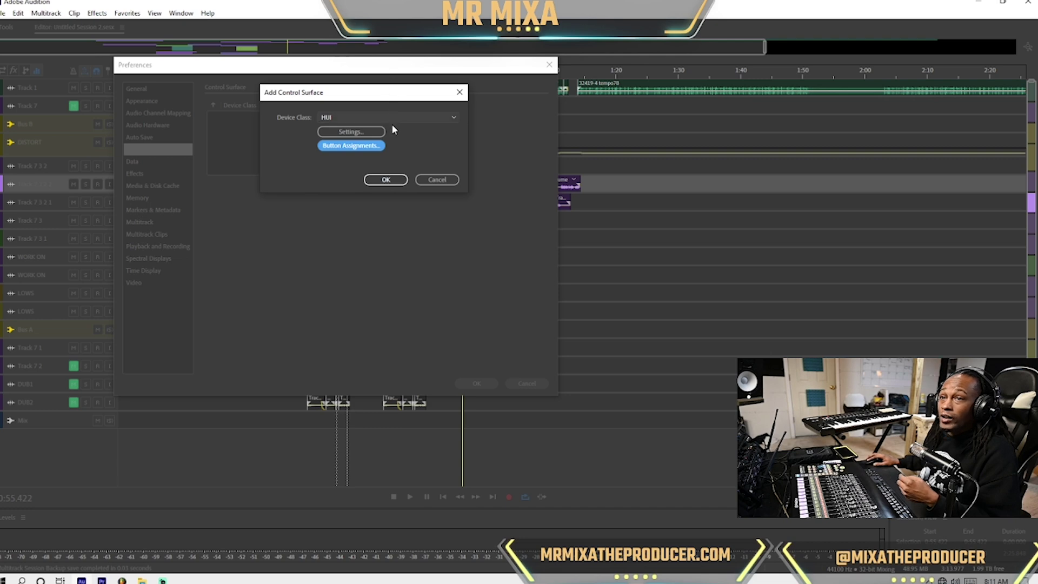
click(392, 180)
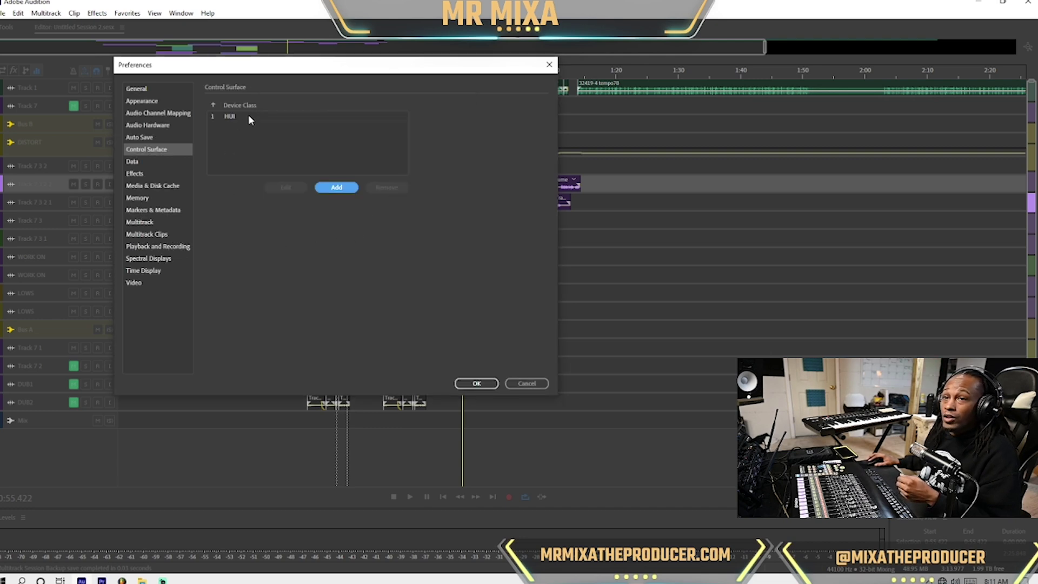
Save the preferences, view the Mixer maximized, then close it to return to the Multitrack editor.
click(476, 383)
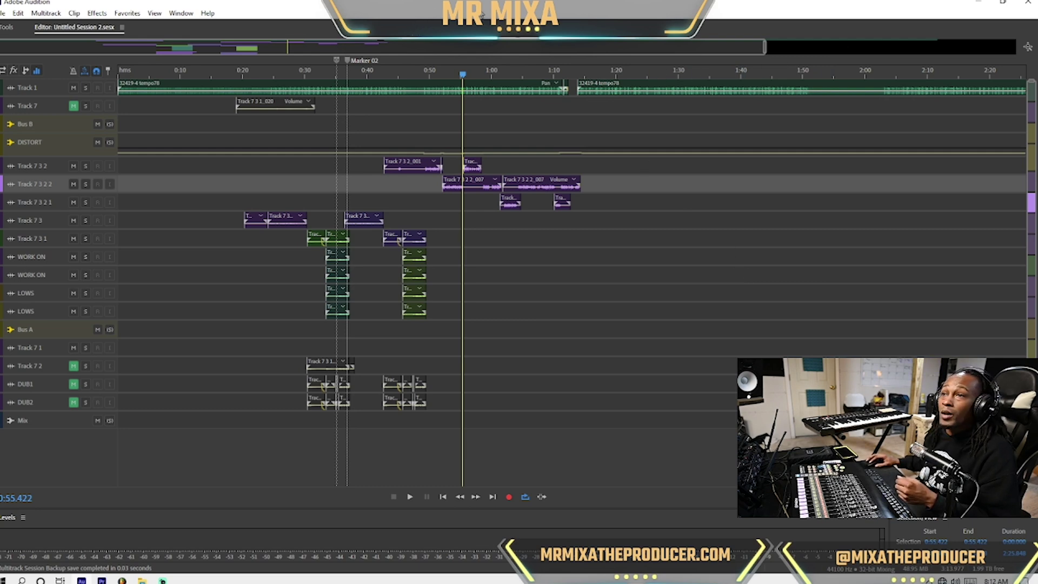
click(180, 13)
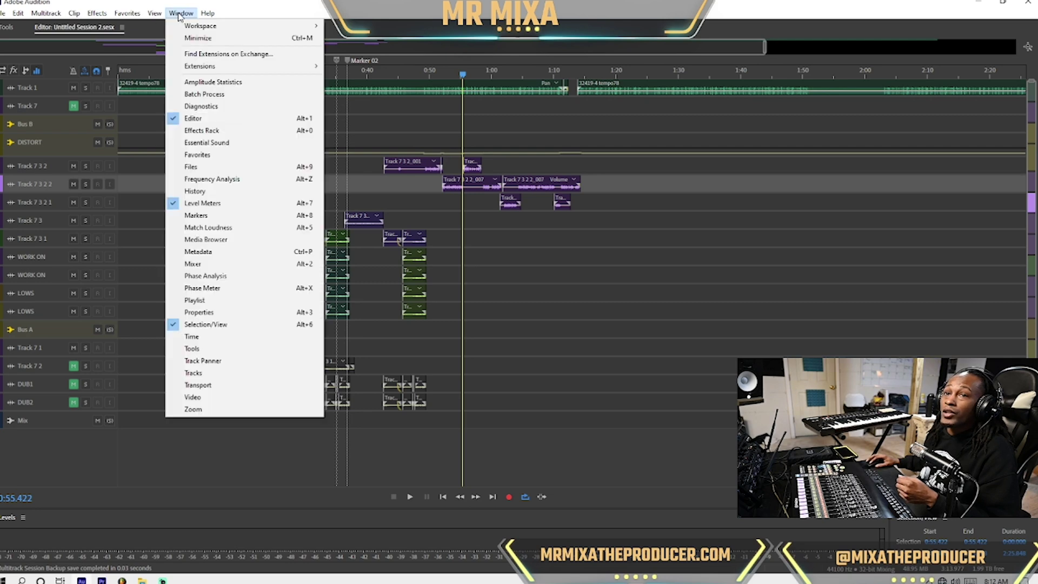
click(232, 264)
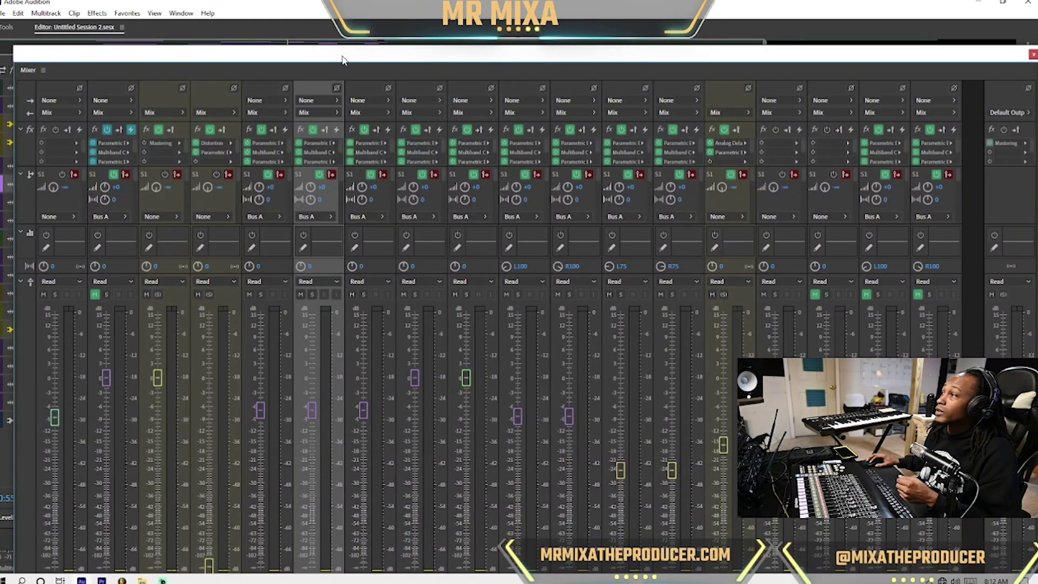
drag(326, 3, 328, 6)
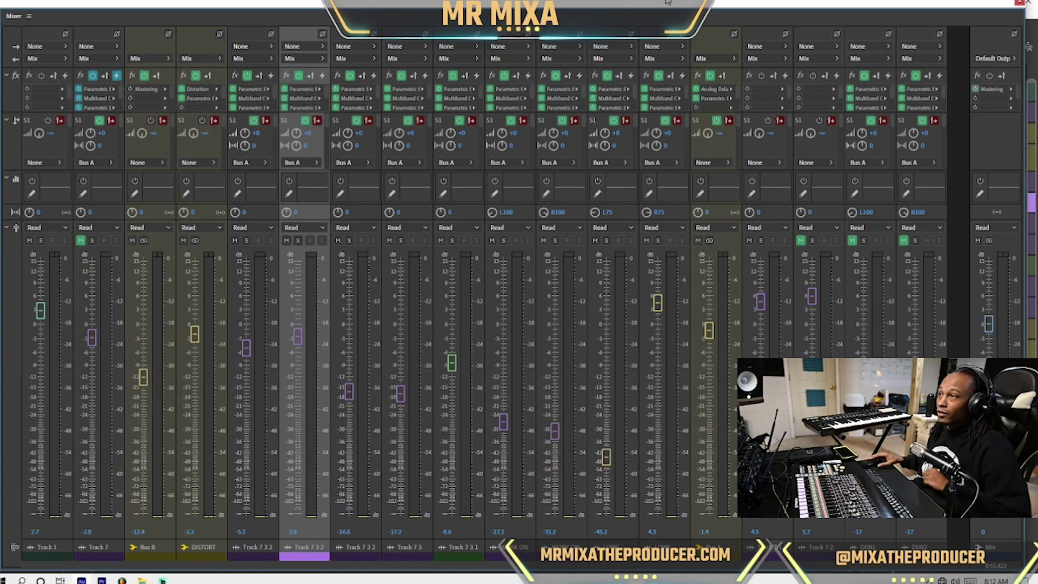
click(1019, 3)
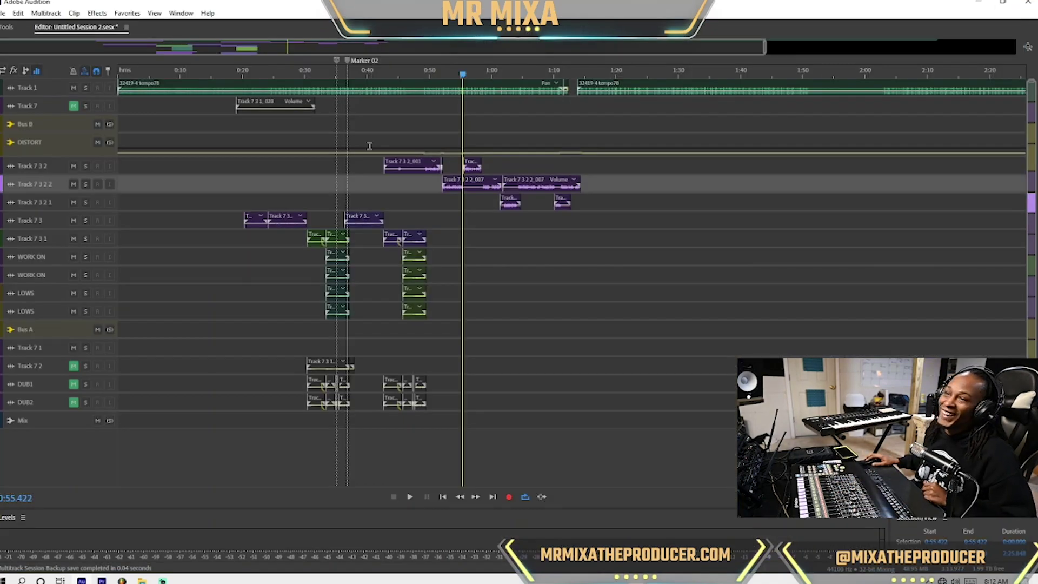